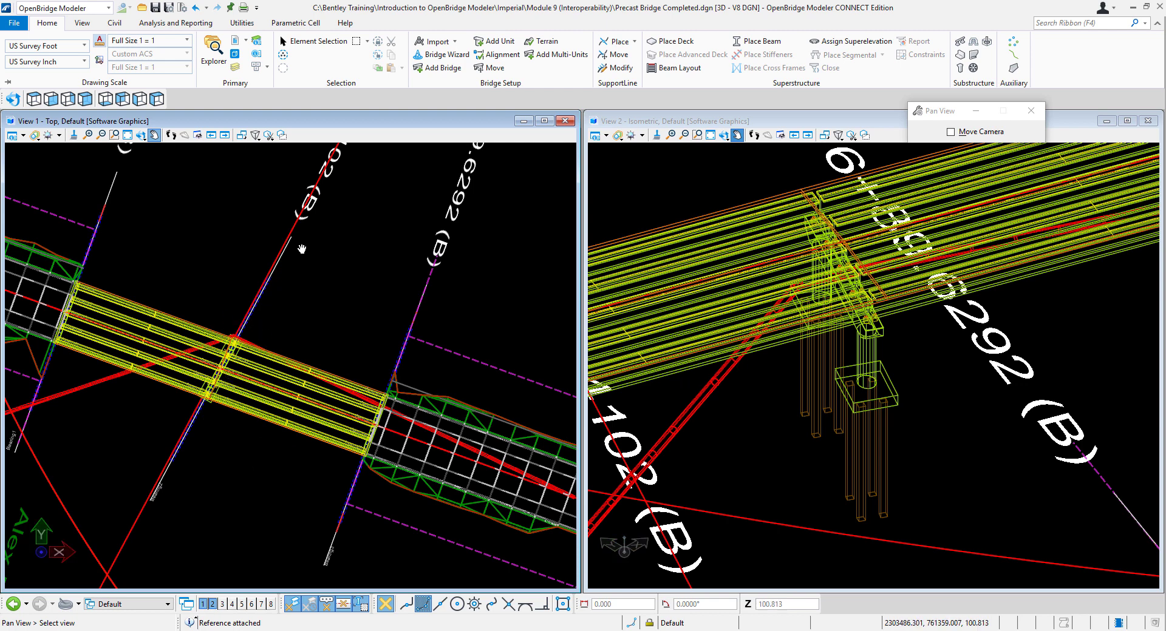
Open Clash Detection from the Utilities tab and create a new job named 'Utility check'.
click(243, 23)
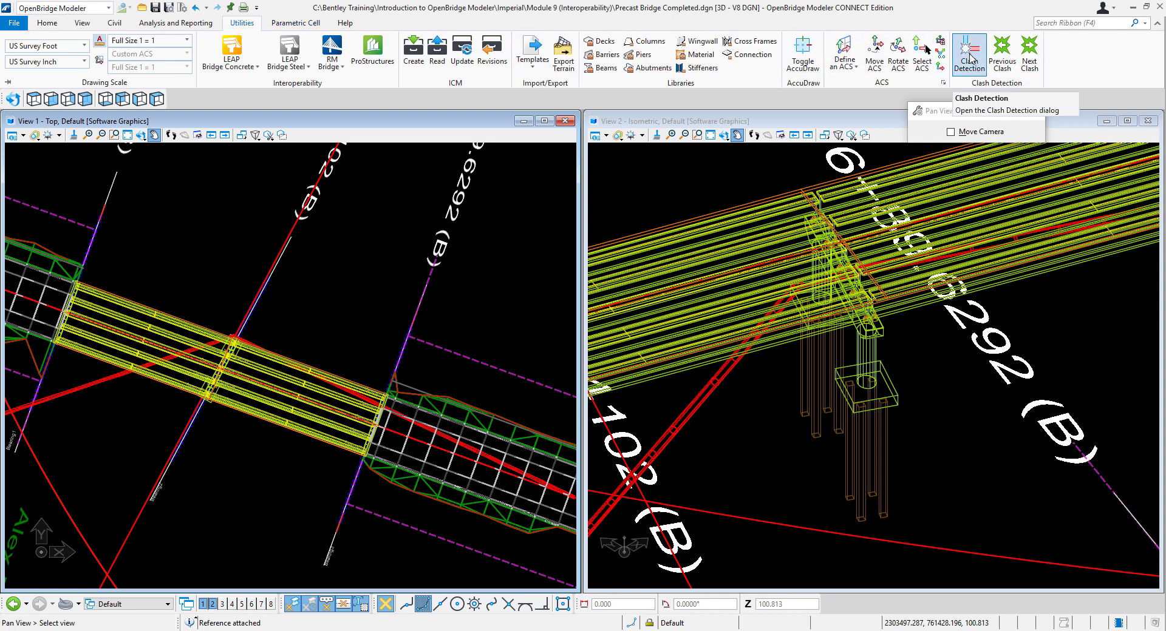
click(970, 58)
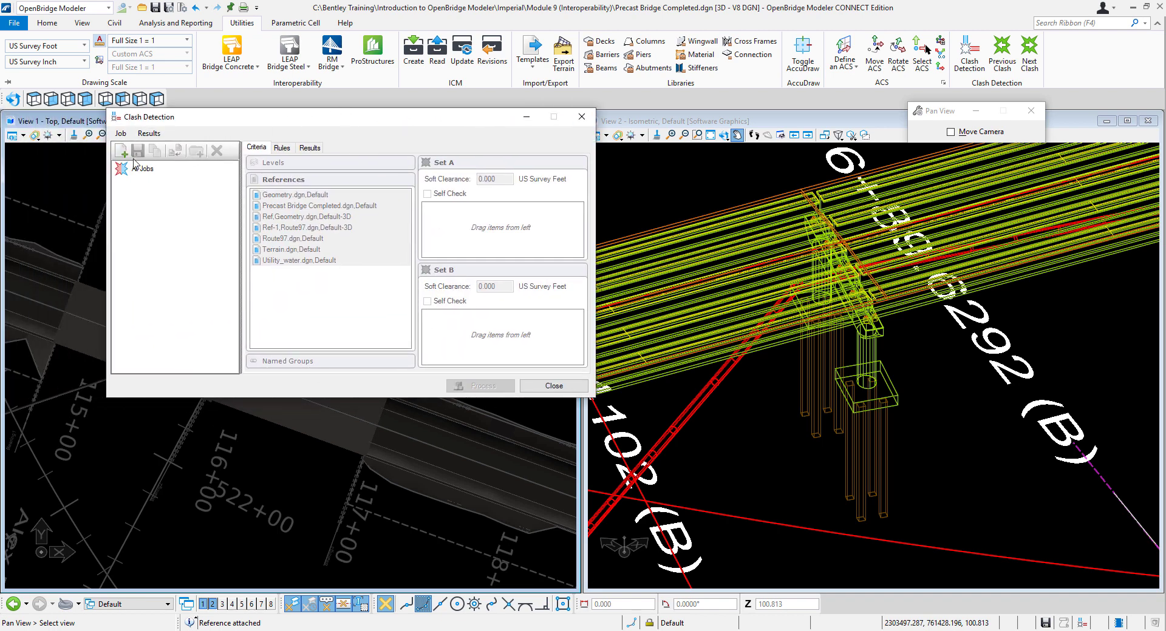
click(120, 150)
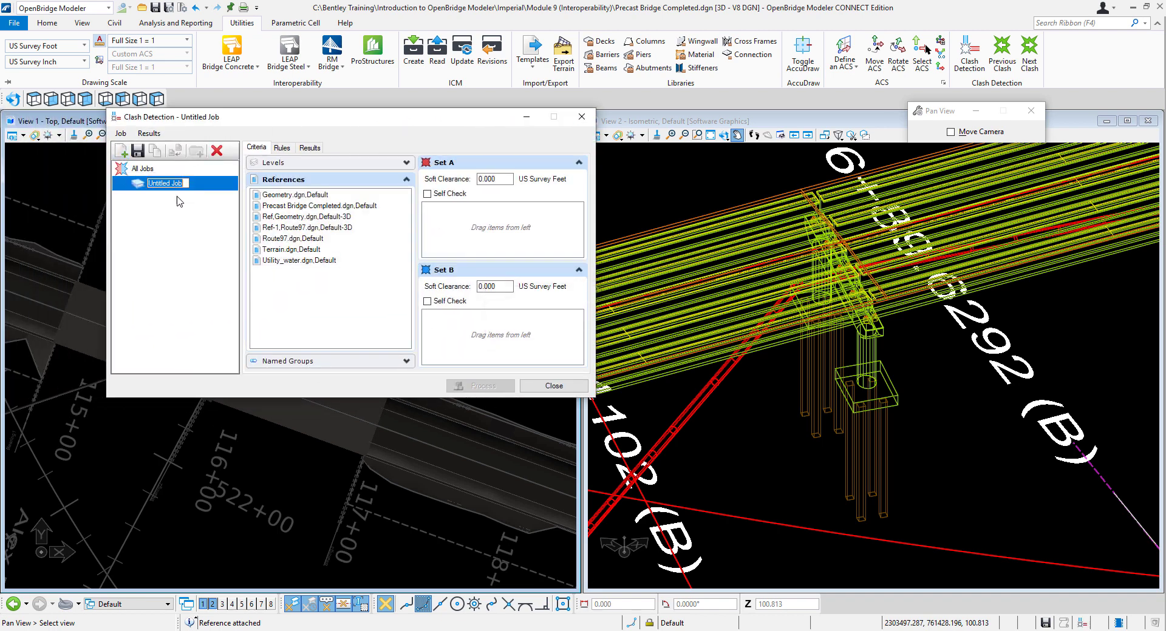
text(Util)
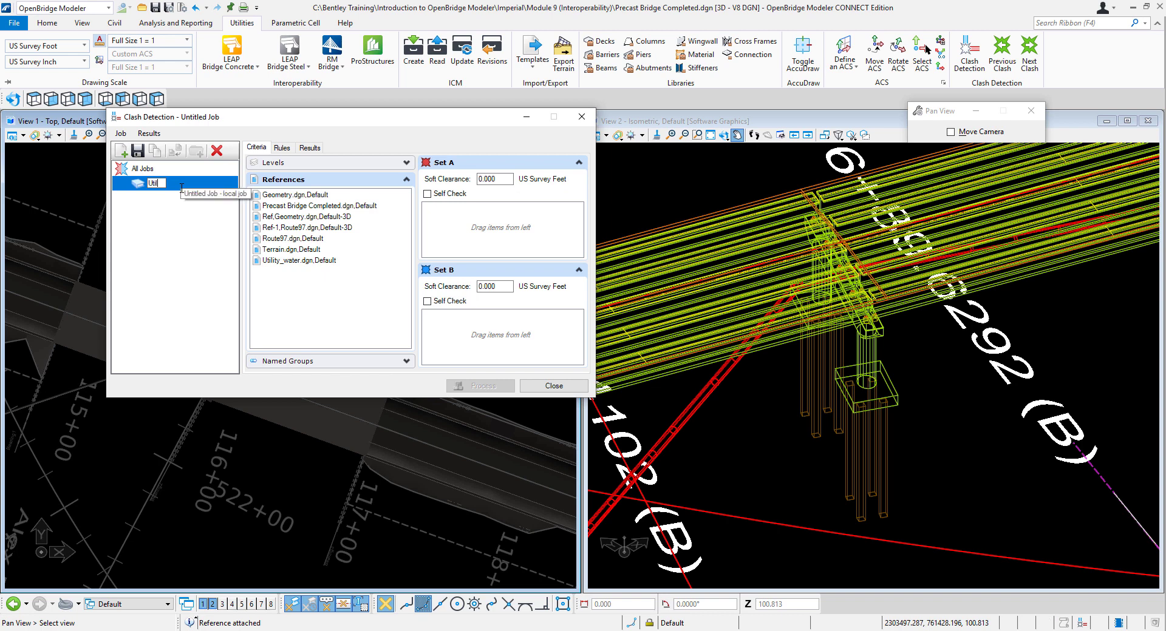
text(ity check)
click(213, 209)
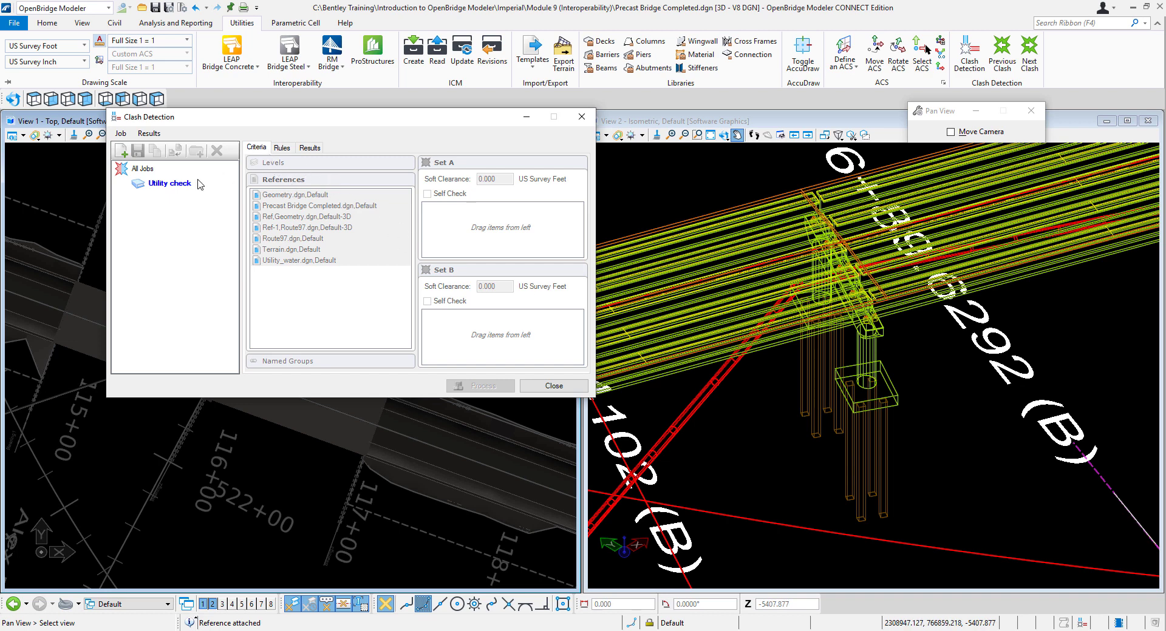
Select the Utility check job and add the OBM_Footings level to Set A.
click(180, 184)
click(278, 163)
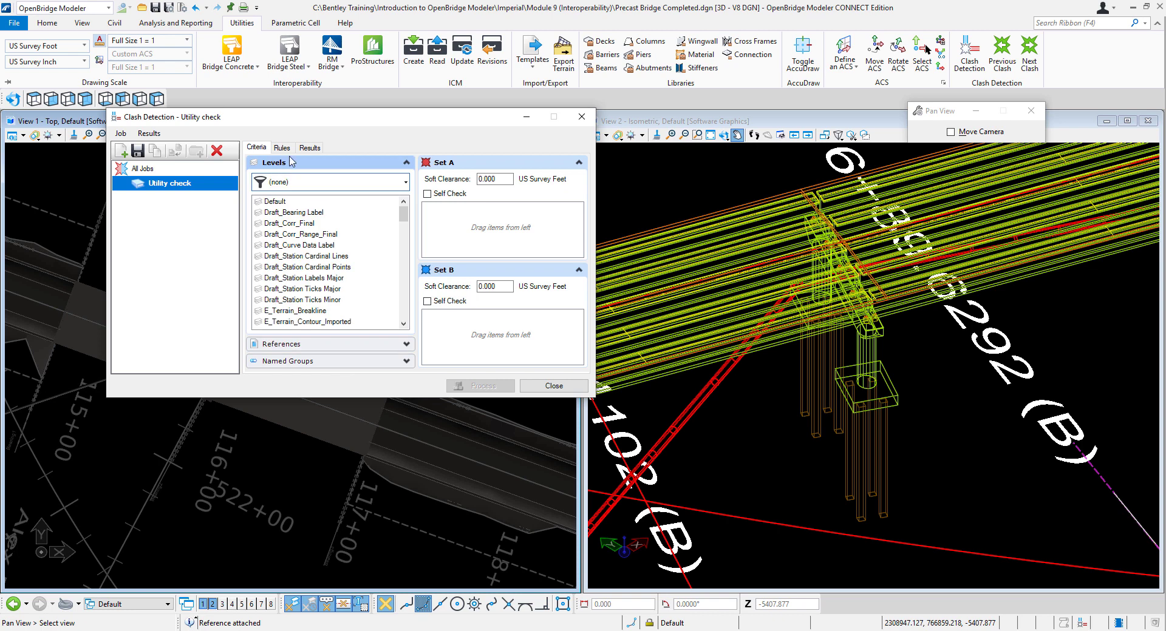
drag(405, 217, 405, 255)
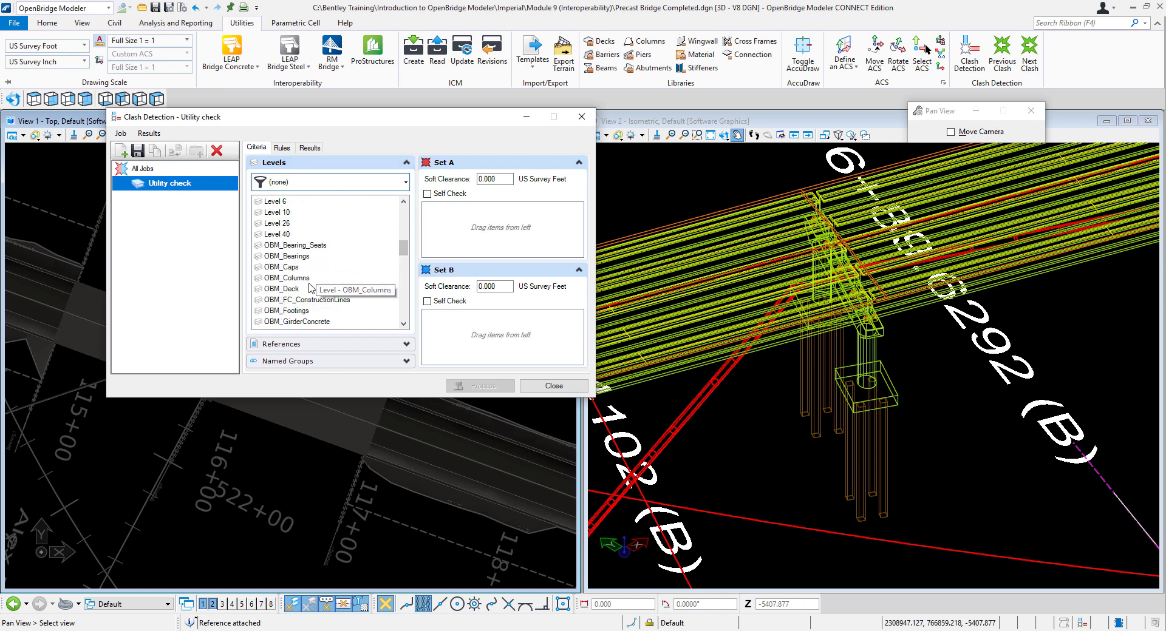
click(296, 311)
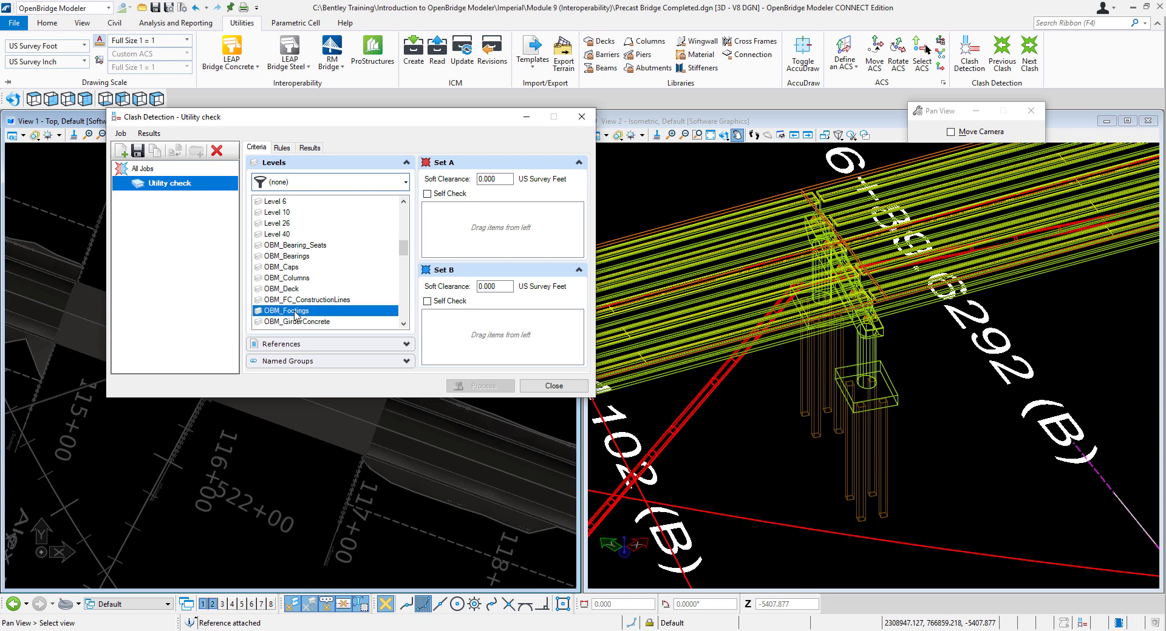
drag(324, 311, 461, 235)
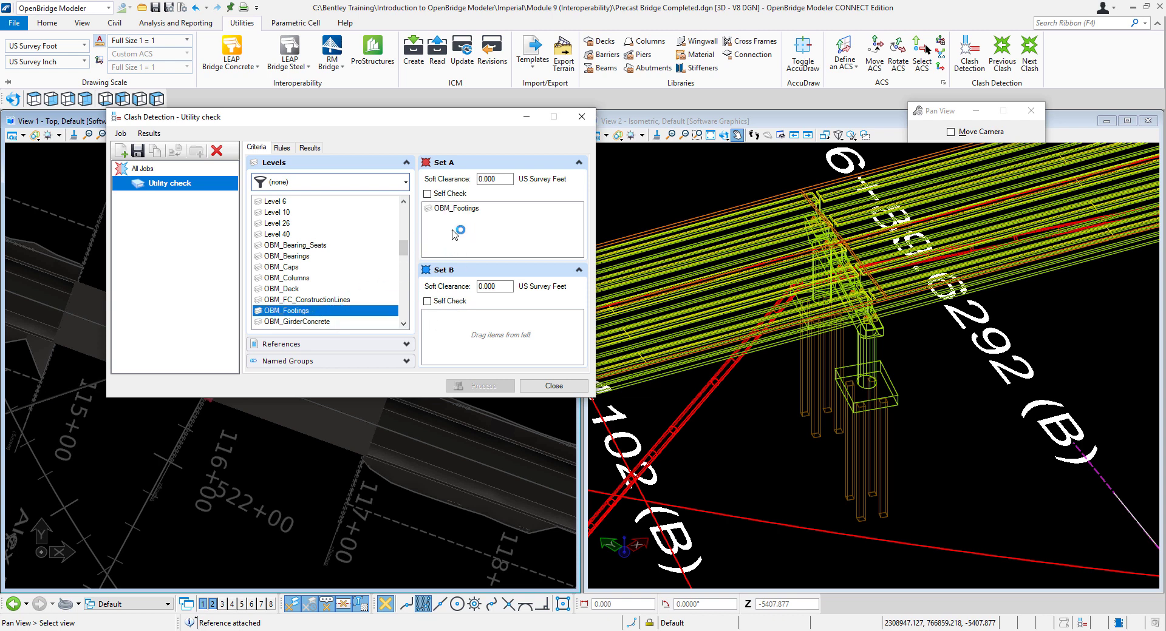
Add the OBM_Piles_steel level to Set A as well.
click(404, 326)
click(404, 326)
click(404, 326)
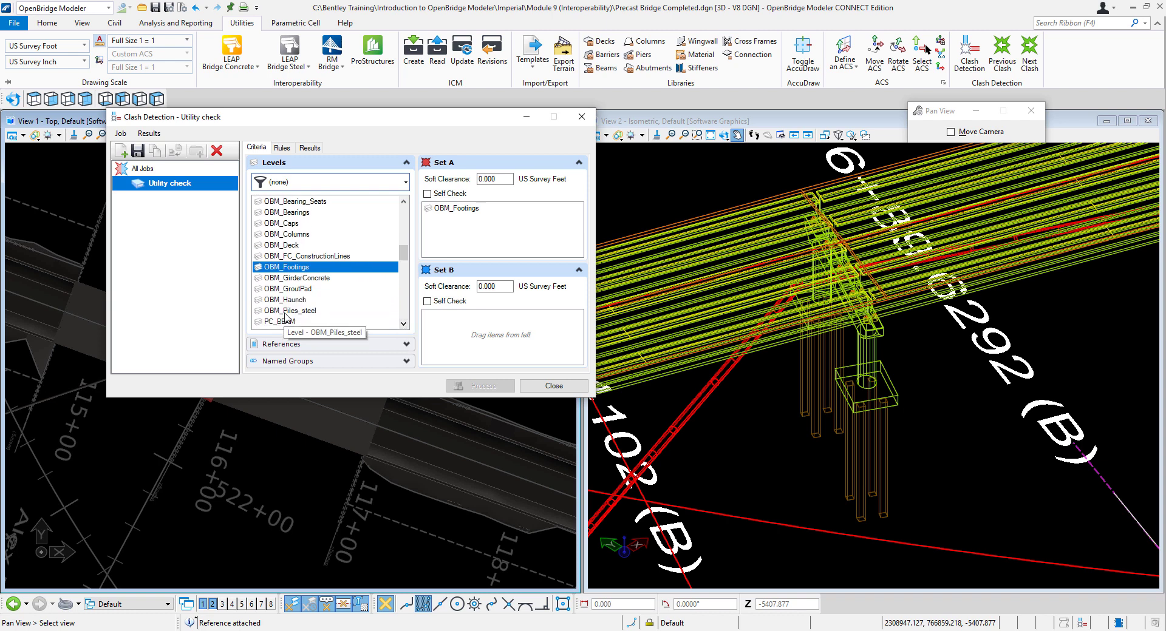
drag(291, 311, 457, 238)
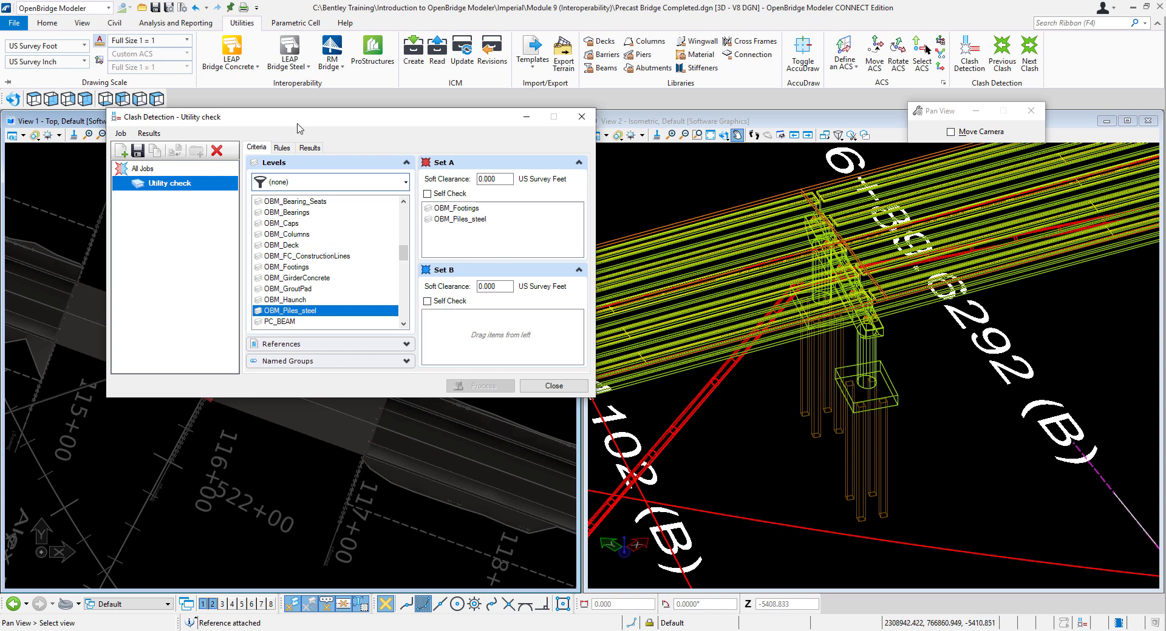
drag(298, 128, 680, 150)
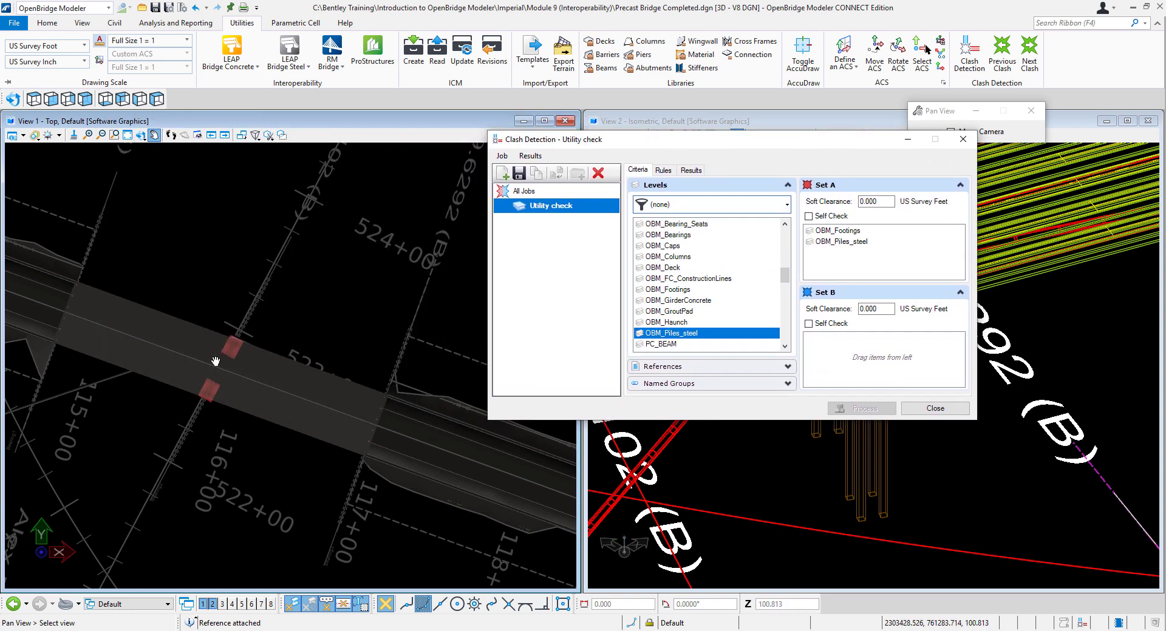
scroll(216, 361, up, 5)
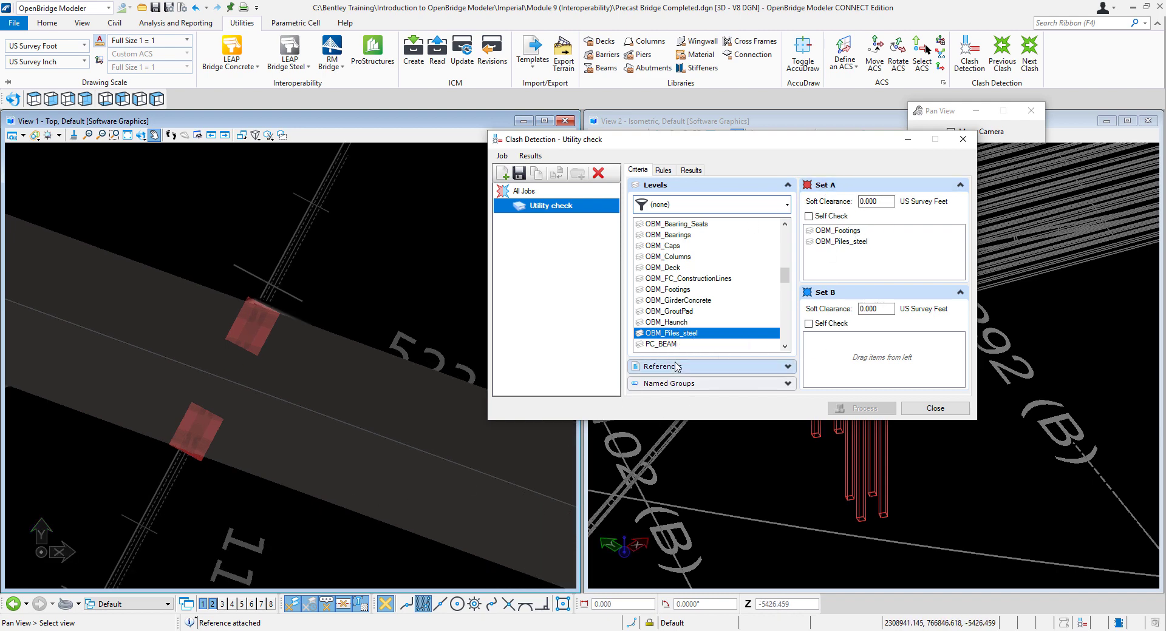
Put the Utility_water.dgn reference into Set B and select Set A's soft clearance for 3 ft.
click(788, 367)
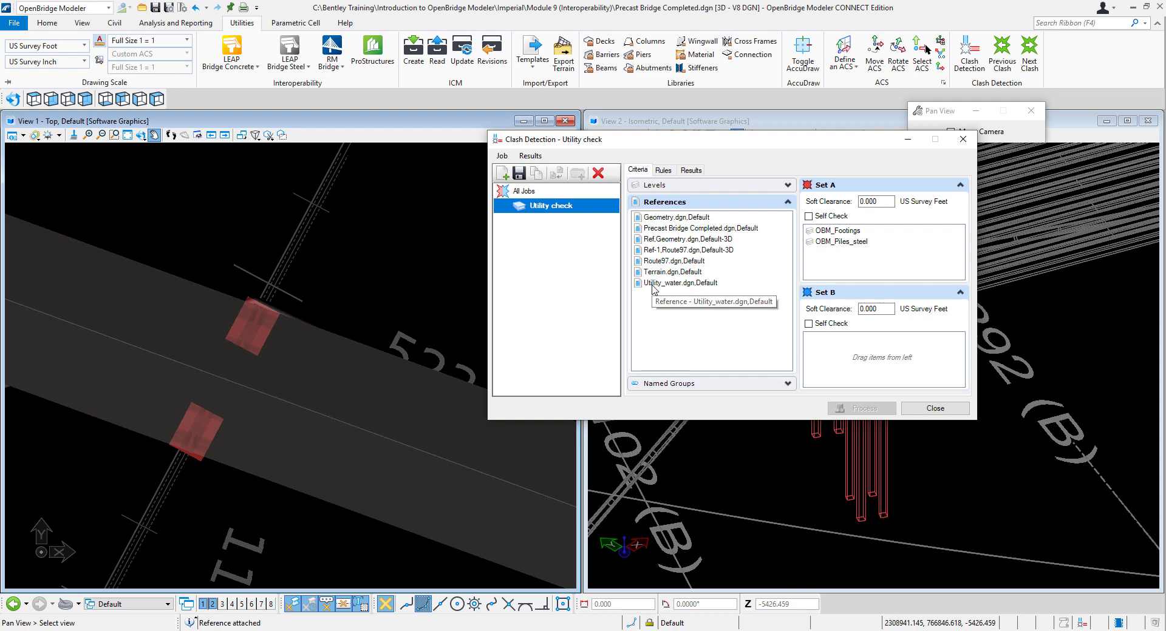
click(678, 284)
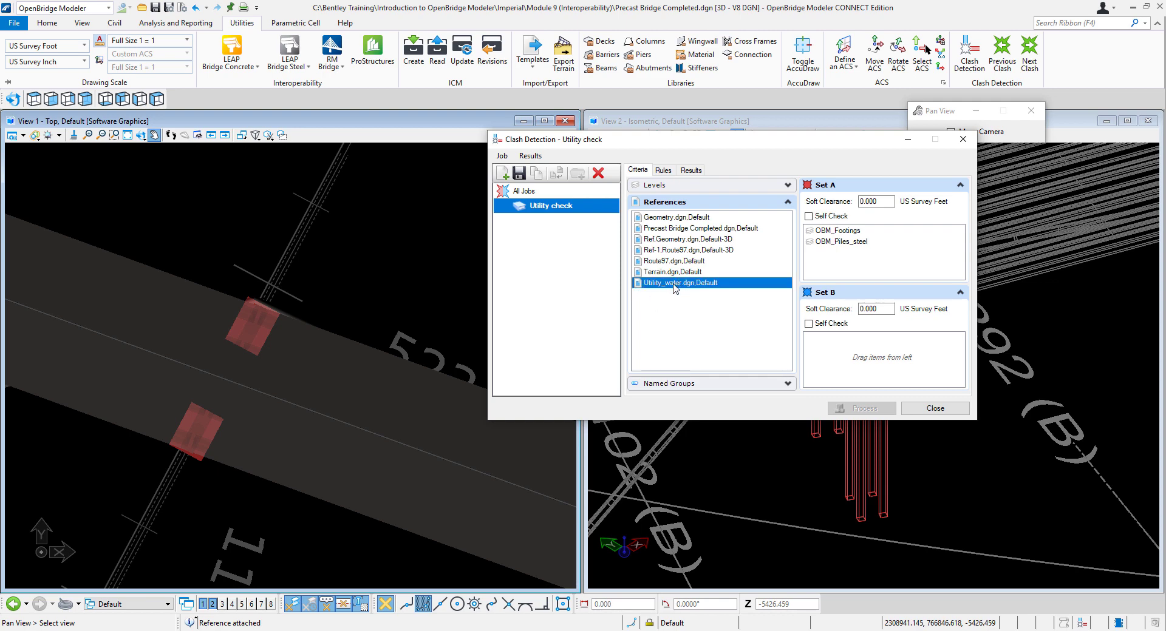
drag(668, 285, 843, 361)
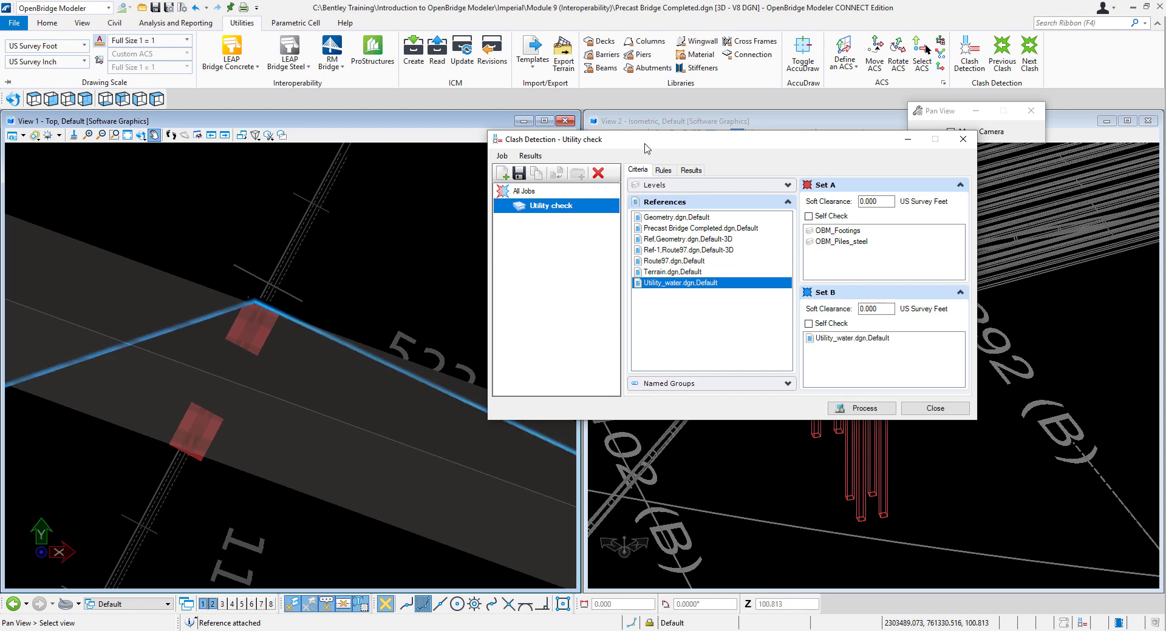
drag(647, 142, 290, 174)
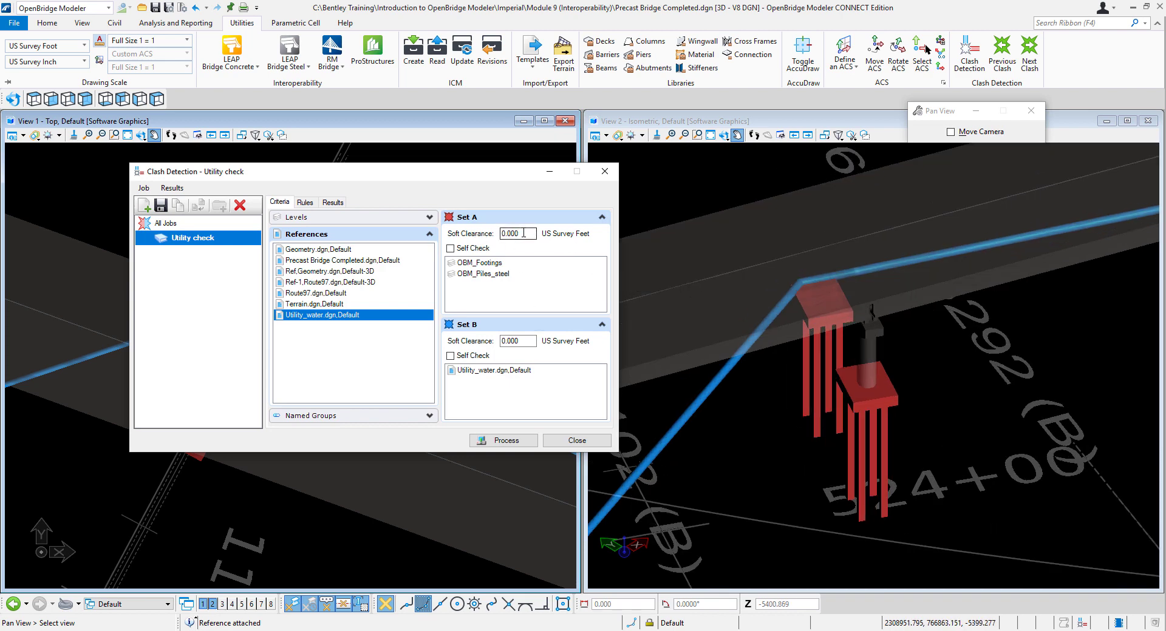
drag(524, 234, 497, 233)
Process the job and review Clash1, Clash2, Clash4, then the hard Clash3 at the footing.
click(513, 442)
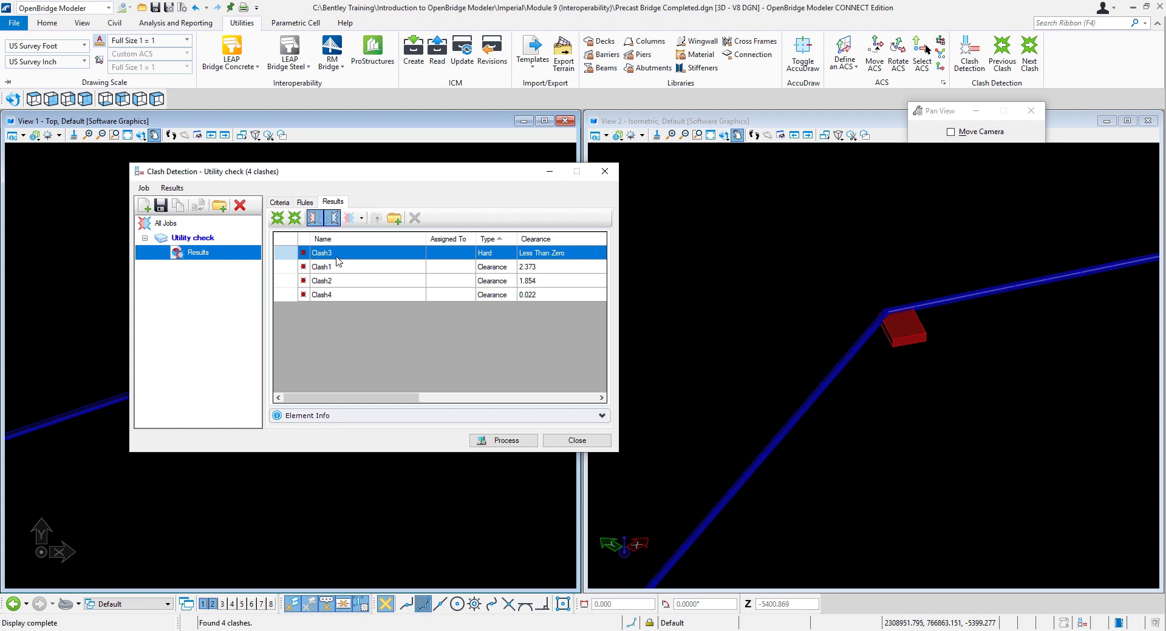
click(539, 269)
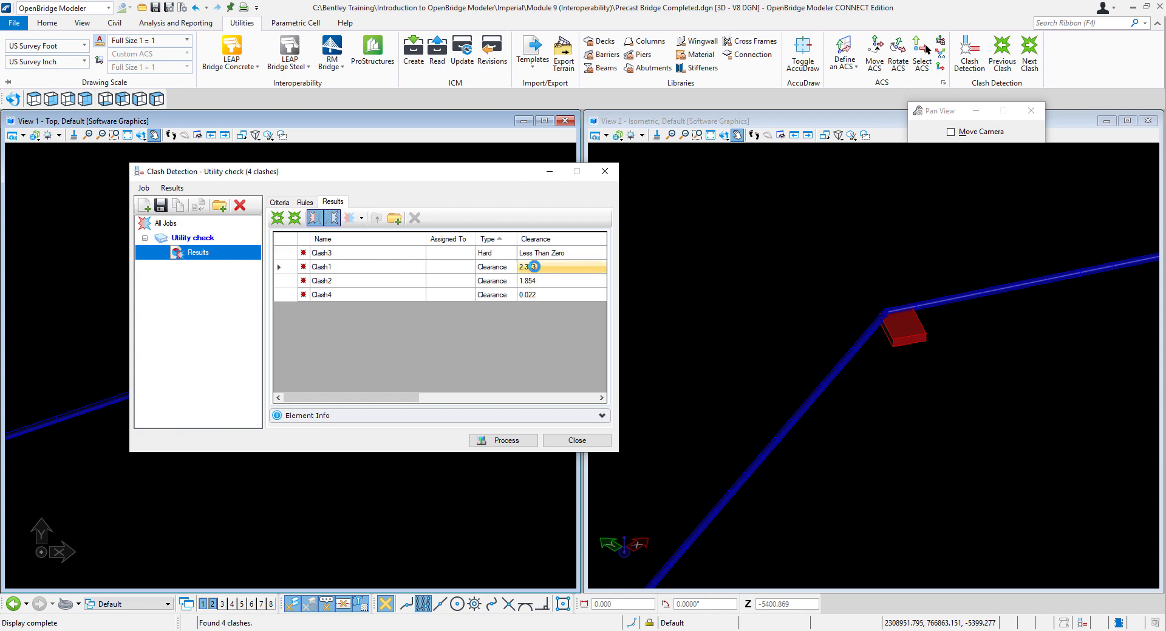
click(536, 281)
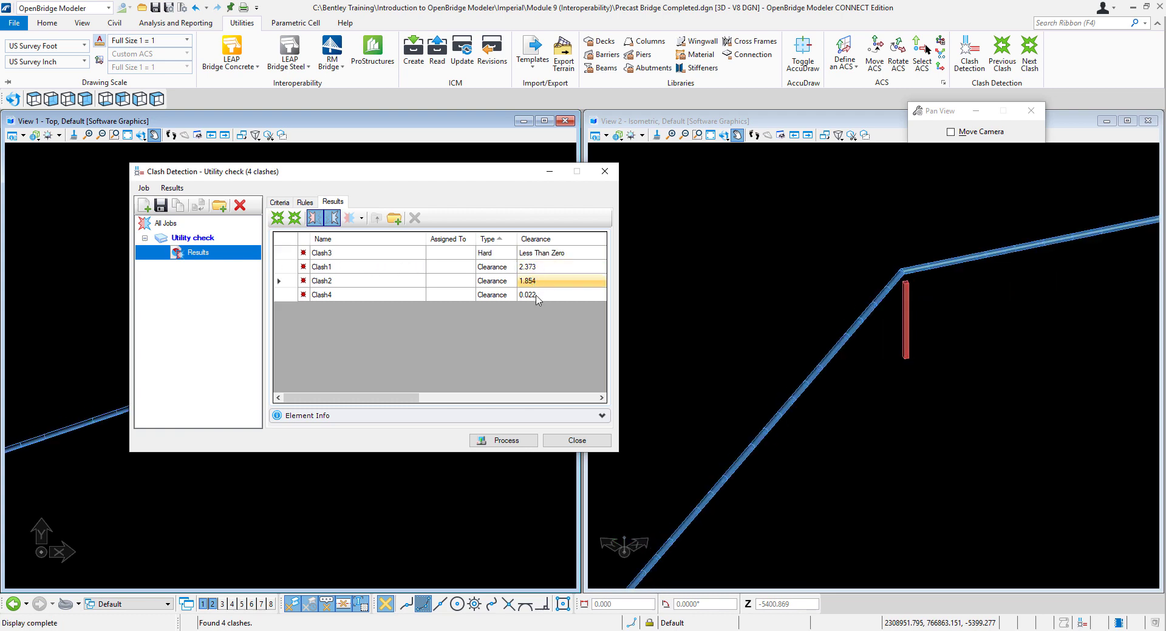
click(534, 295)
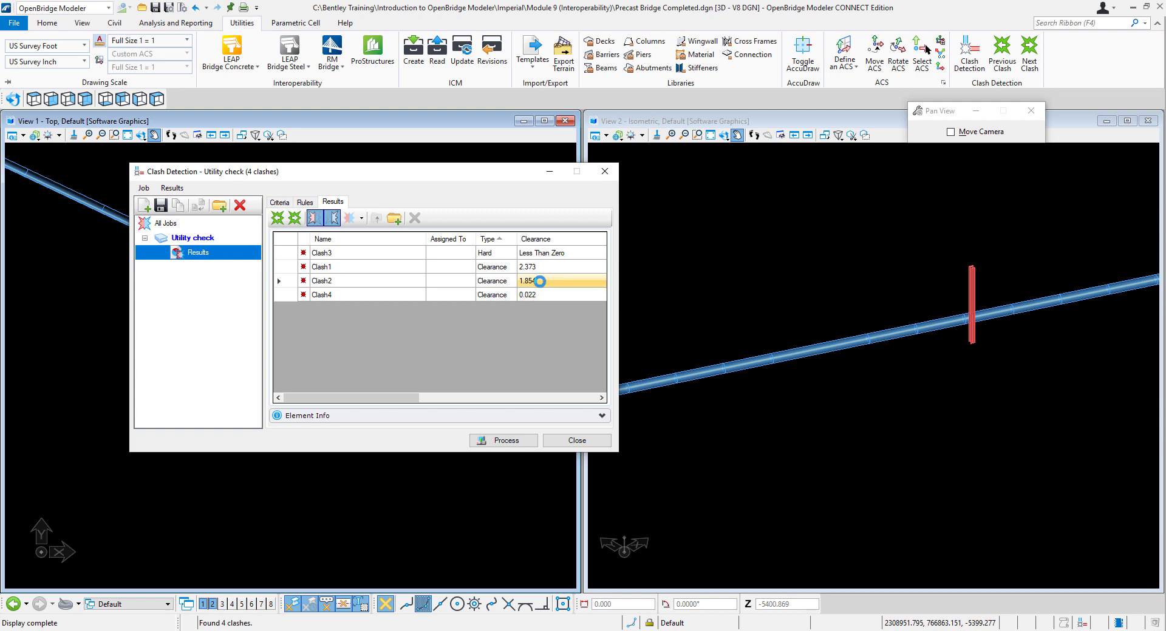
click(541, 281)
click(538, 267)
click(533, 253)
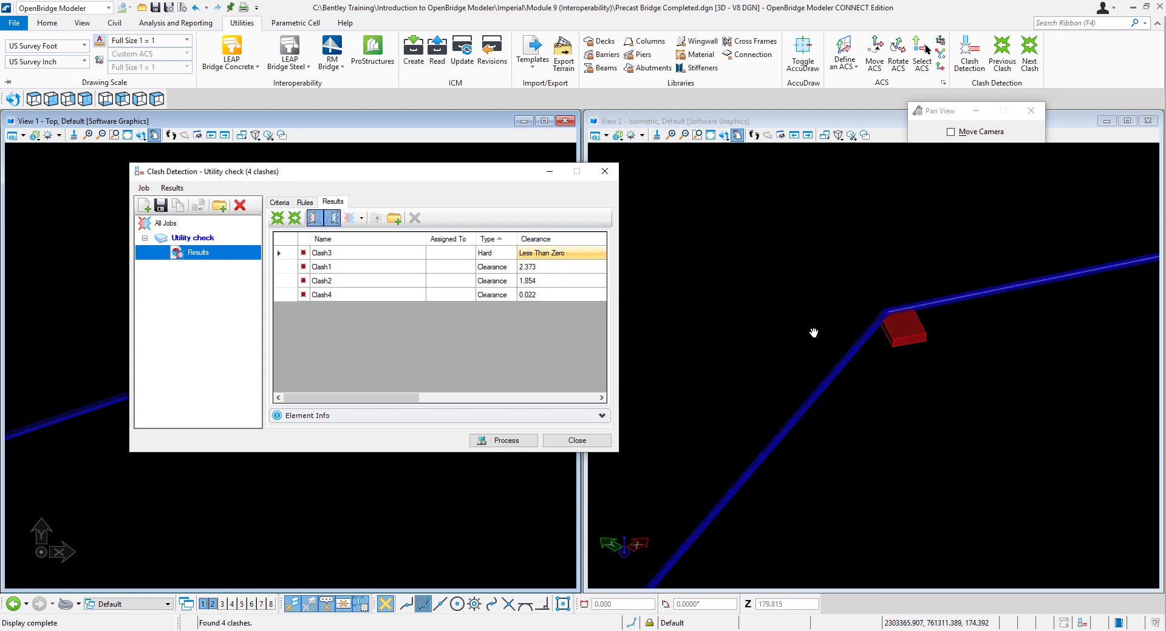
drag(356, 180, 584, 24)
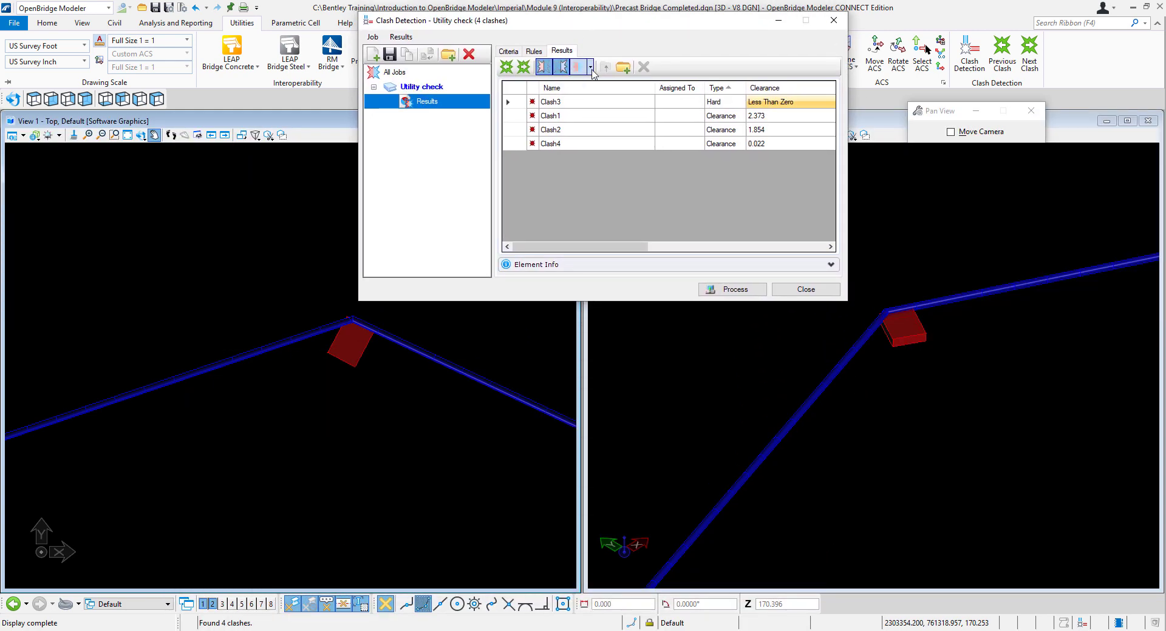
Toggle the clash display between clashes only and clashes with surroundings, ending on surroundings.
click(589, 67)
click(577, 98)
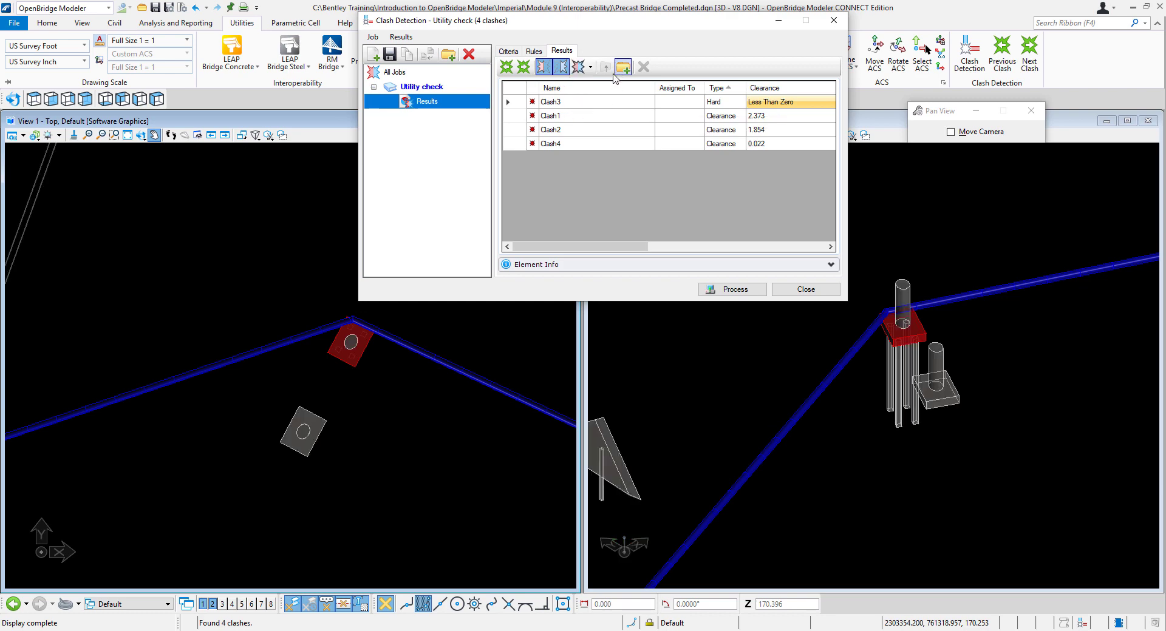
click(590, 67)
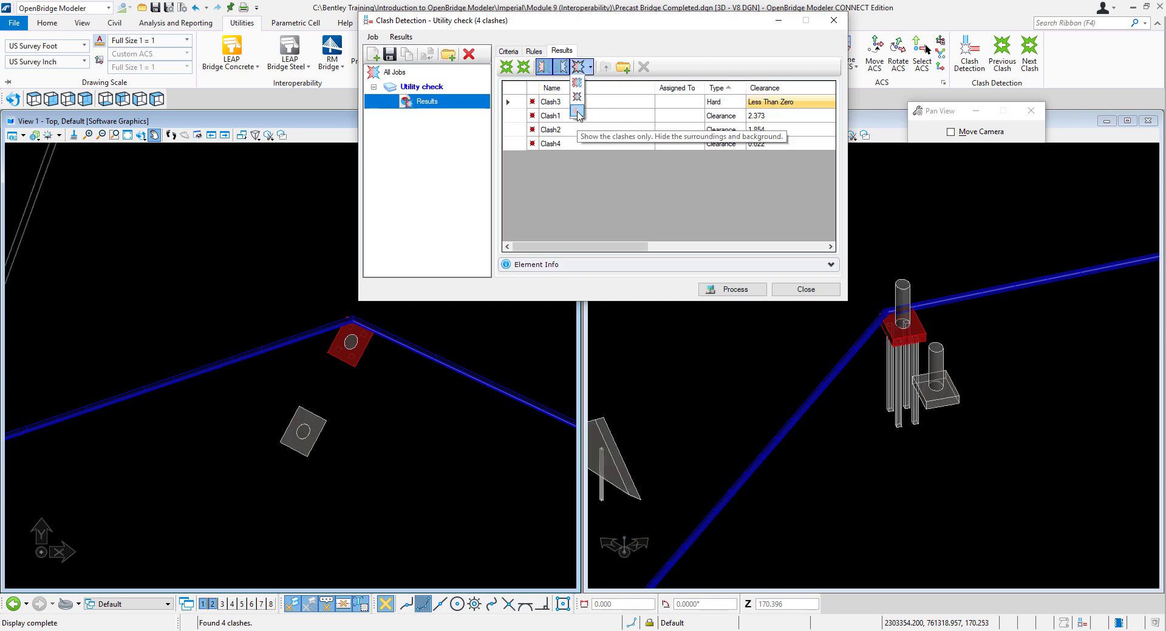
click(578, 111)
click(588, 72)
click(577, 95)
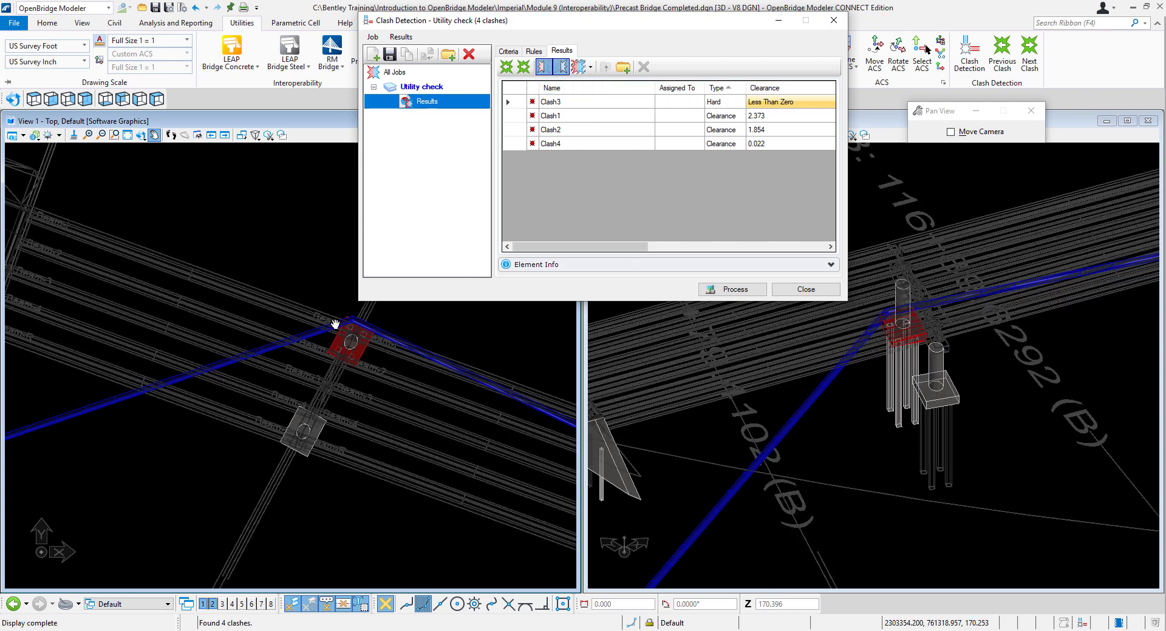
Zoom in and step through Clash1, Clash2 and Clash4 amid the surrounding beams and piers.
scroll(888, 293, up, 1)
scroll(888, 294, up, 2)
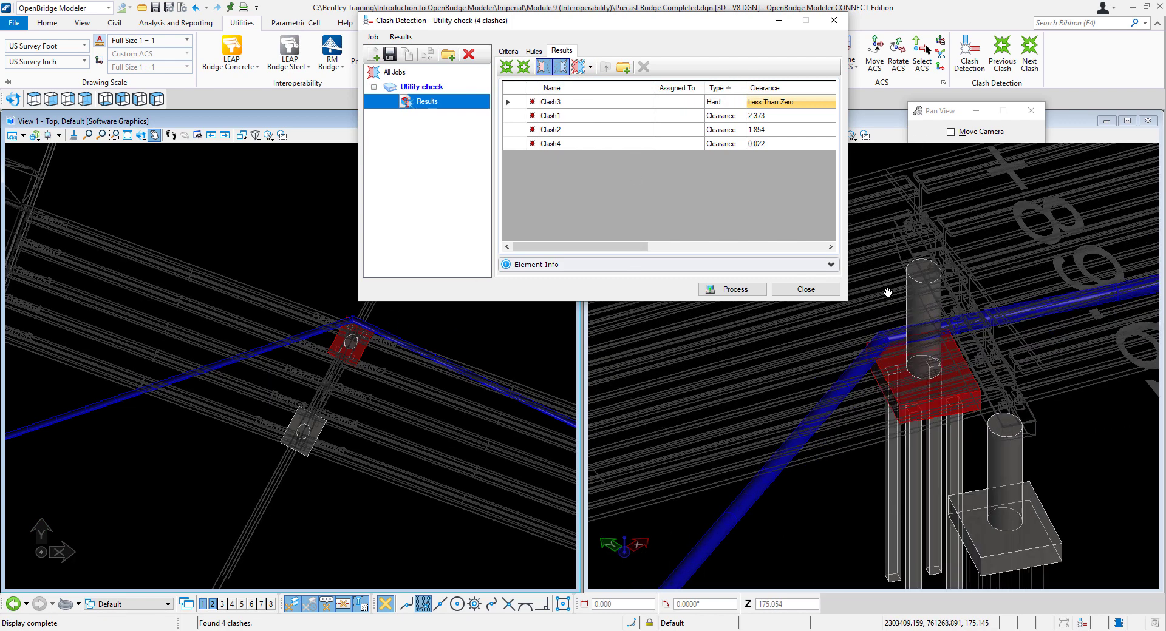
click(559, 120)
click(557, 131)
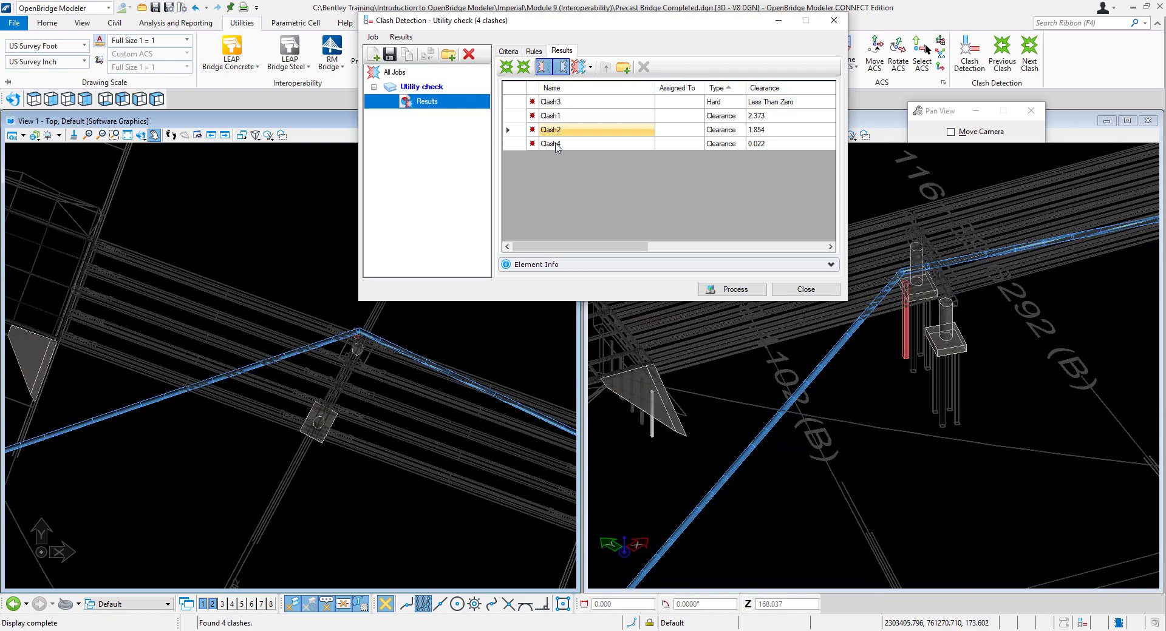
click(556, 144)
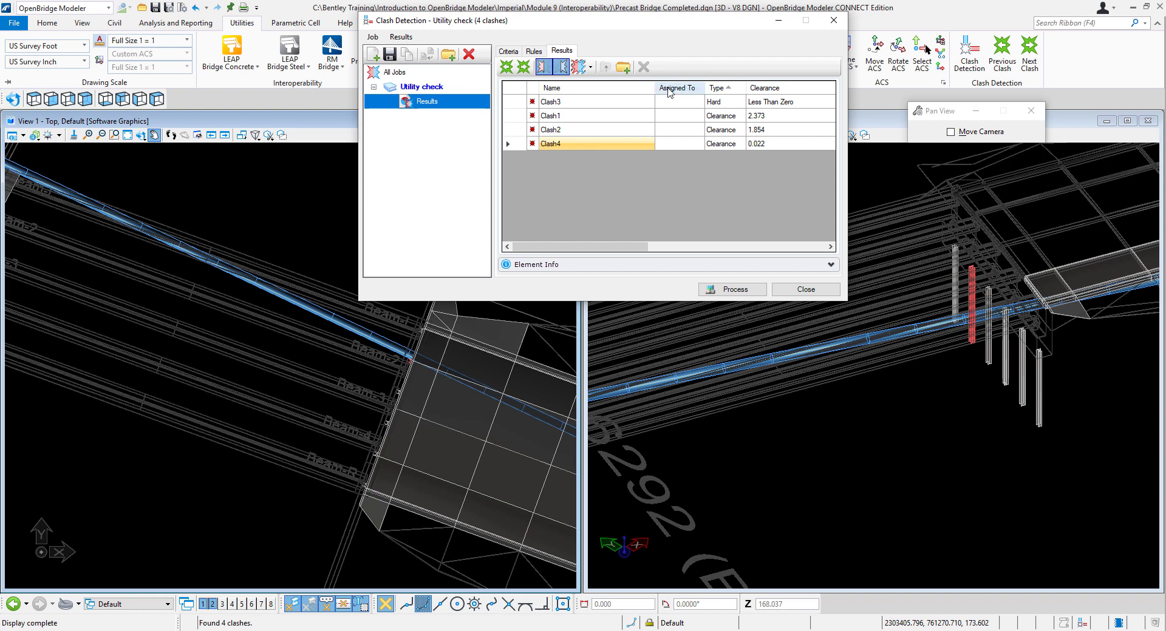
right_click(631, 92)
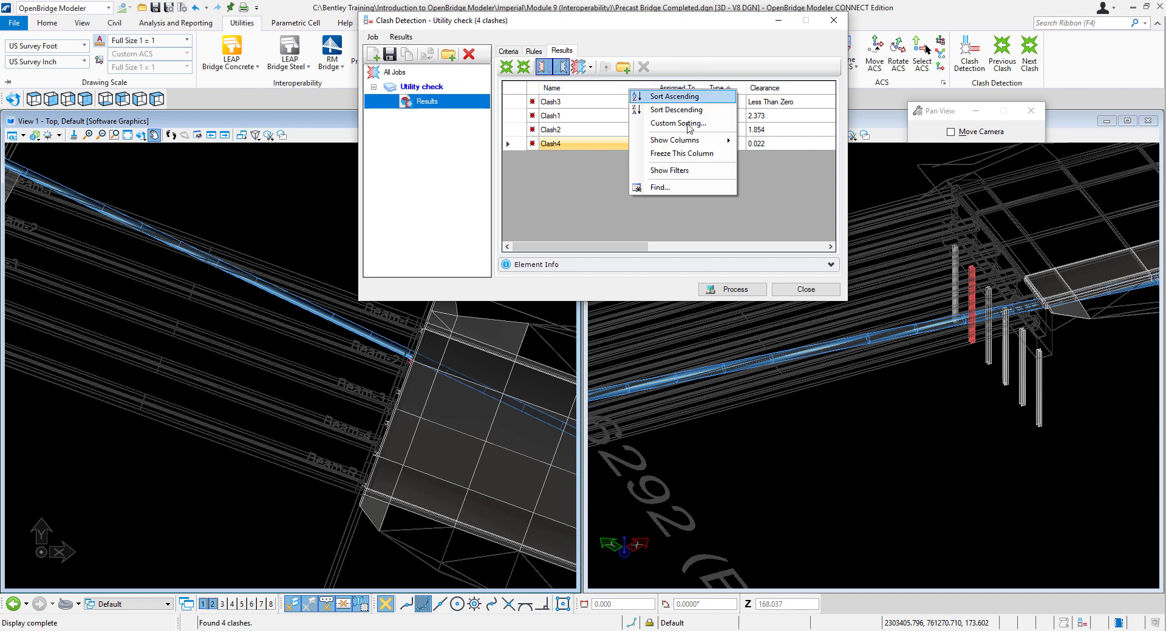
mouse_move(690, 144)
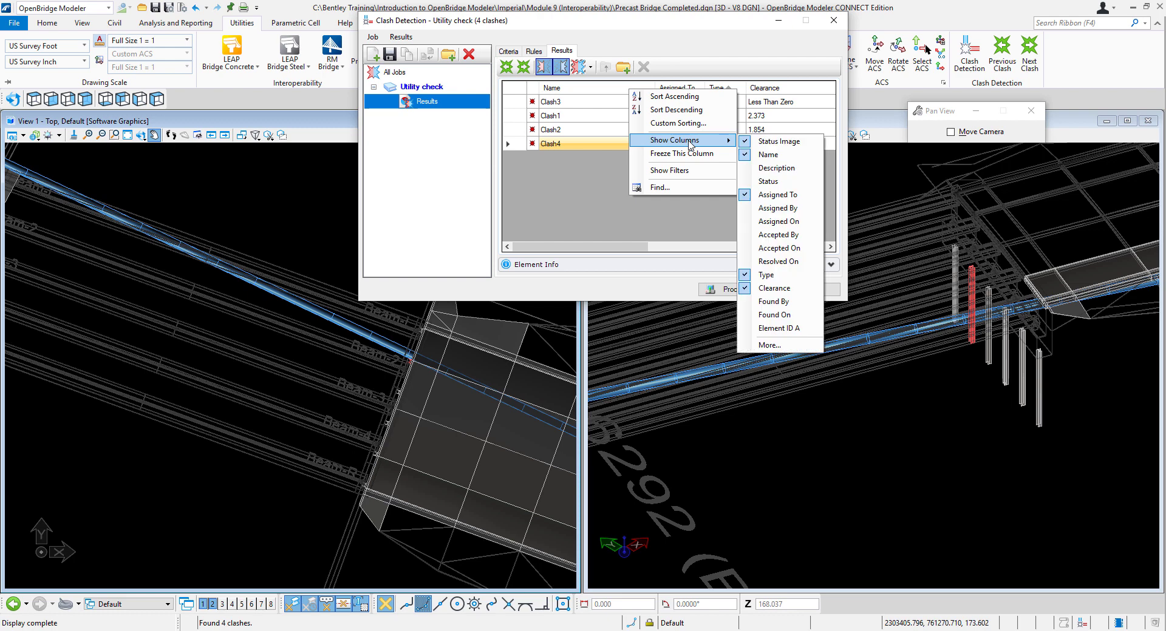
click(653, 38)
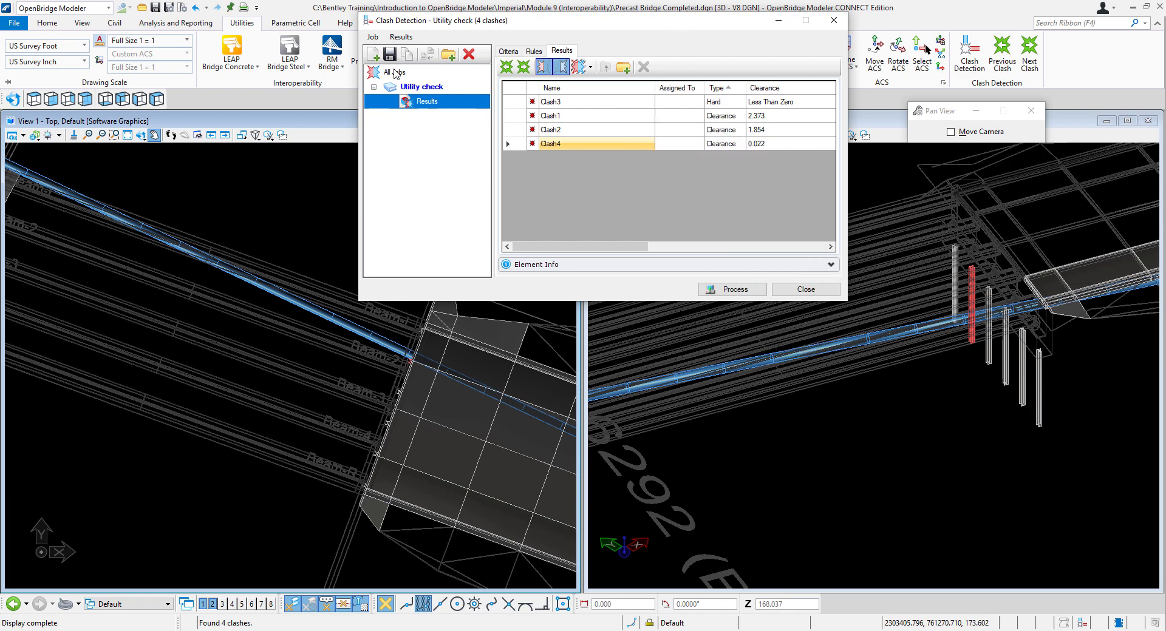
Save the Utility check job and close Clash Detection, declining to save pending changes.
click(510, 52)
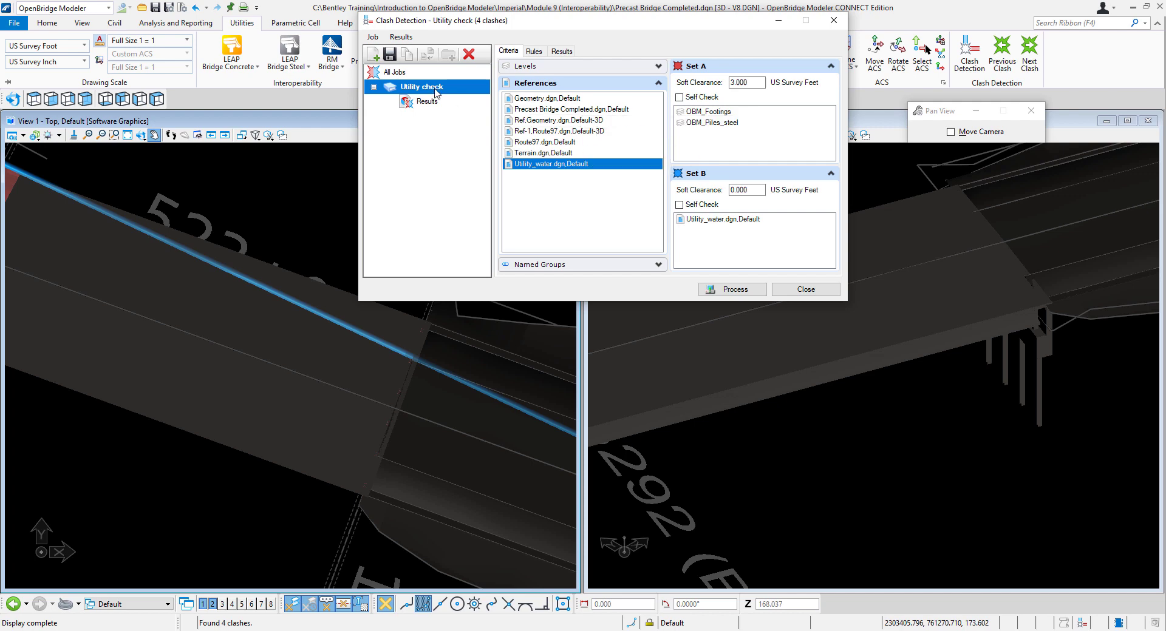
click(373, 38)
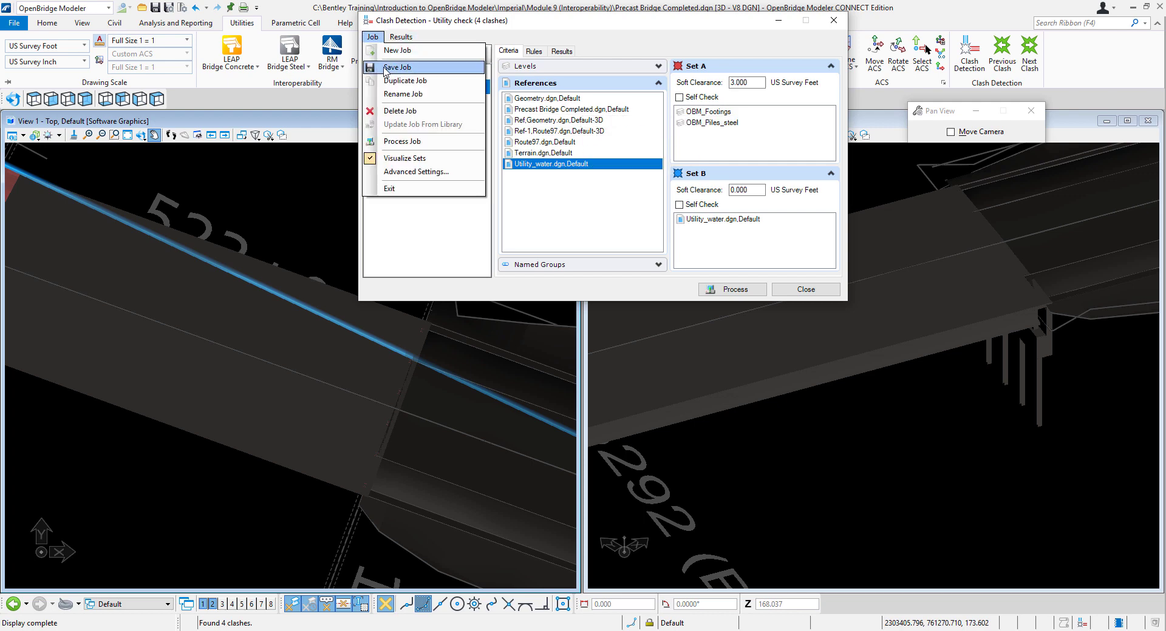
click(822, 294)
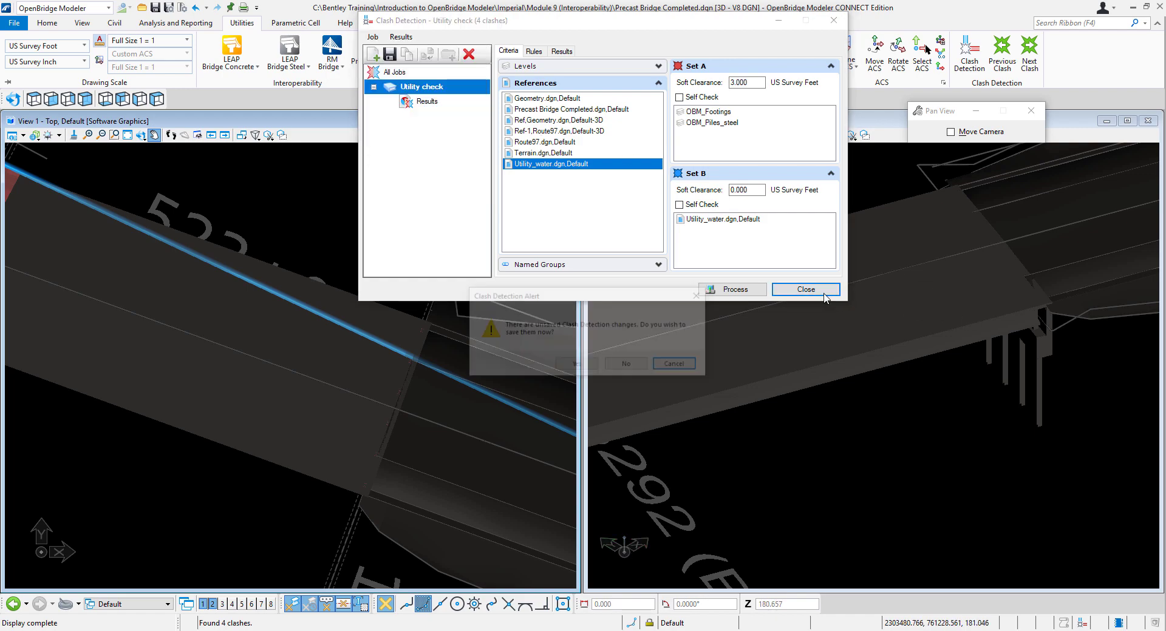
click(627, 365)
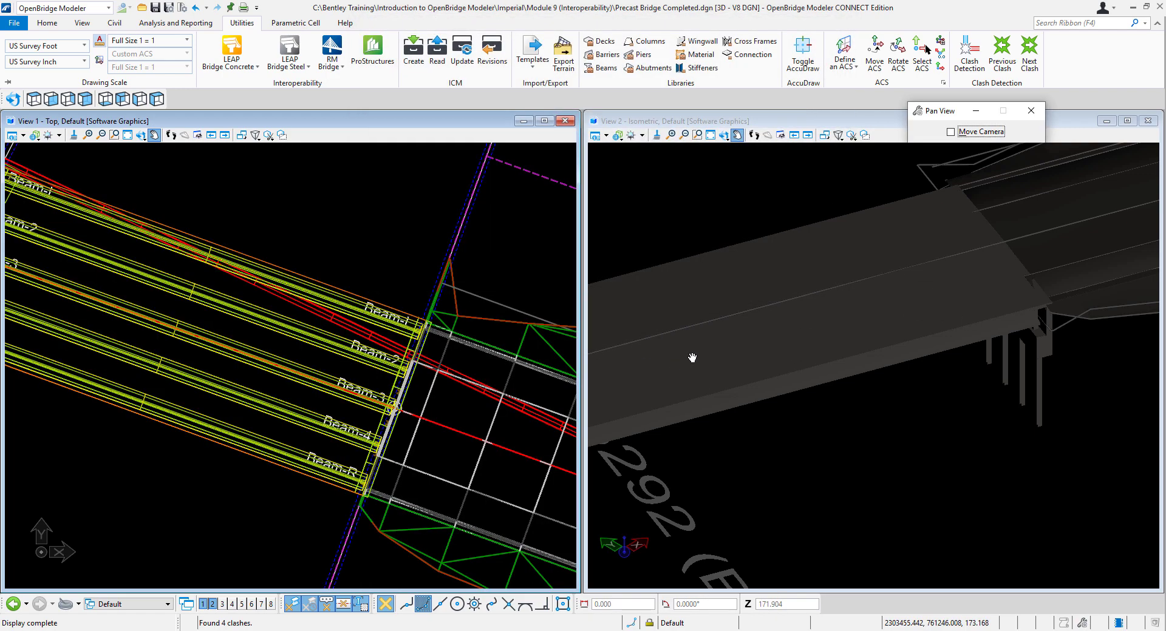
Zoom View 2 back out to the full bridge deck and piers.
scroll(704, 362, down, 5)
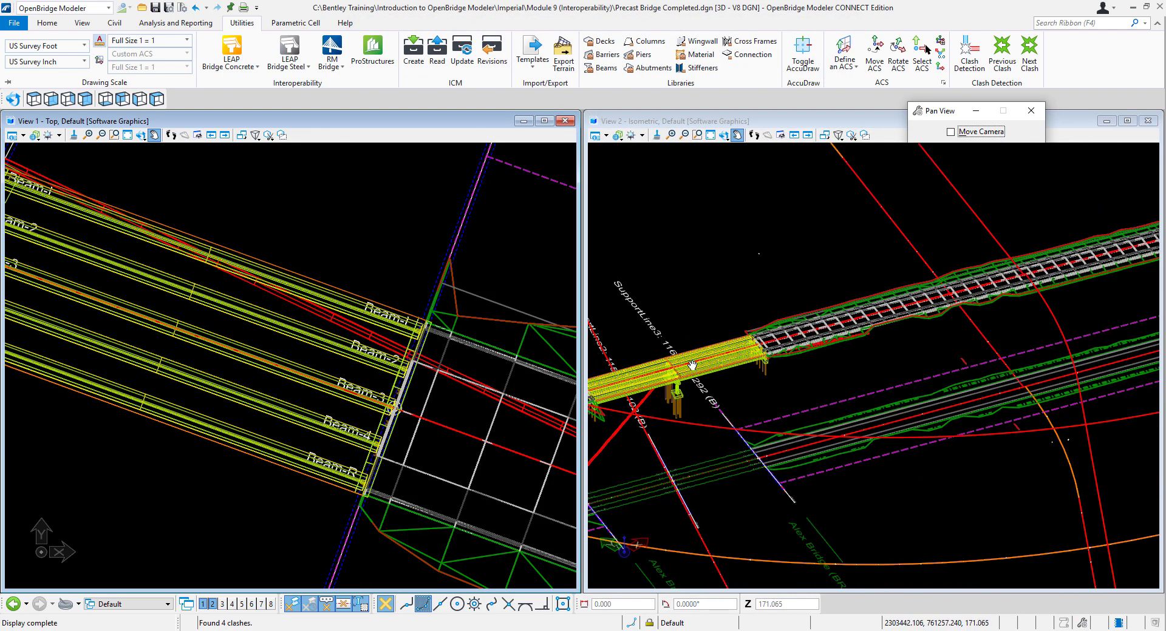
scroll(610, 394, up, 2)
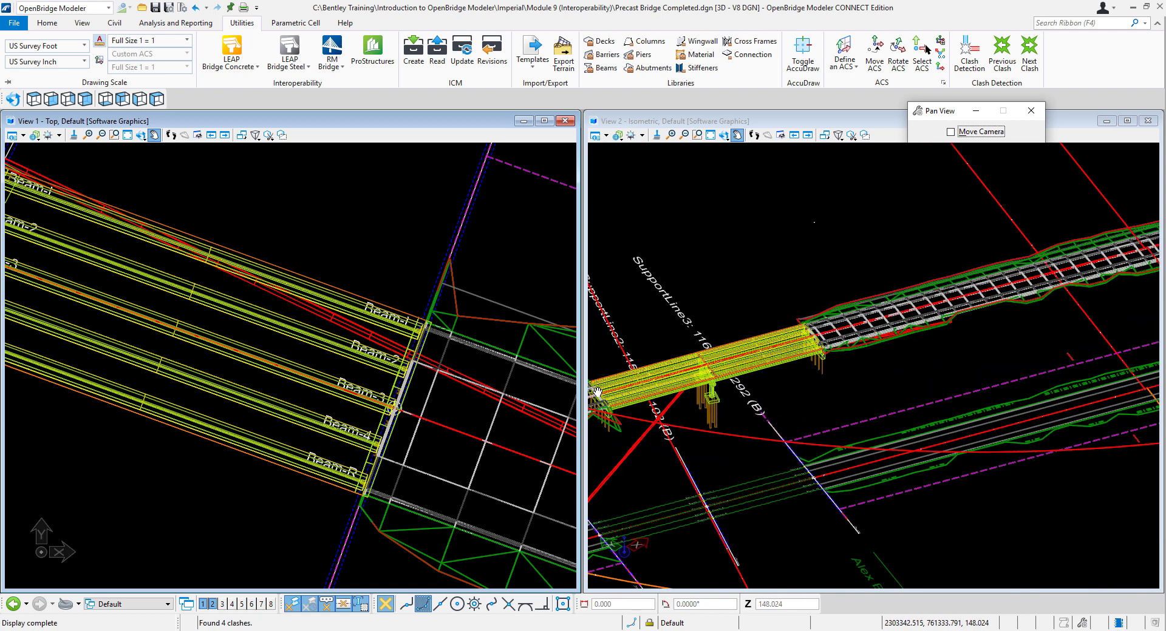
scroll(597, 392, up, 1)
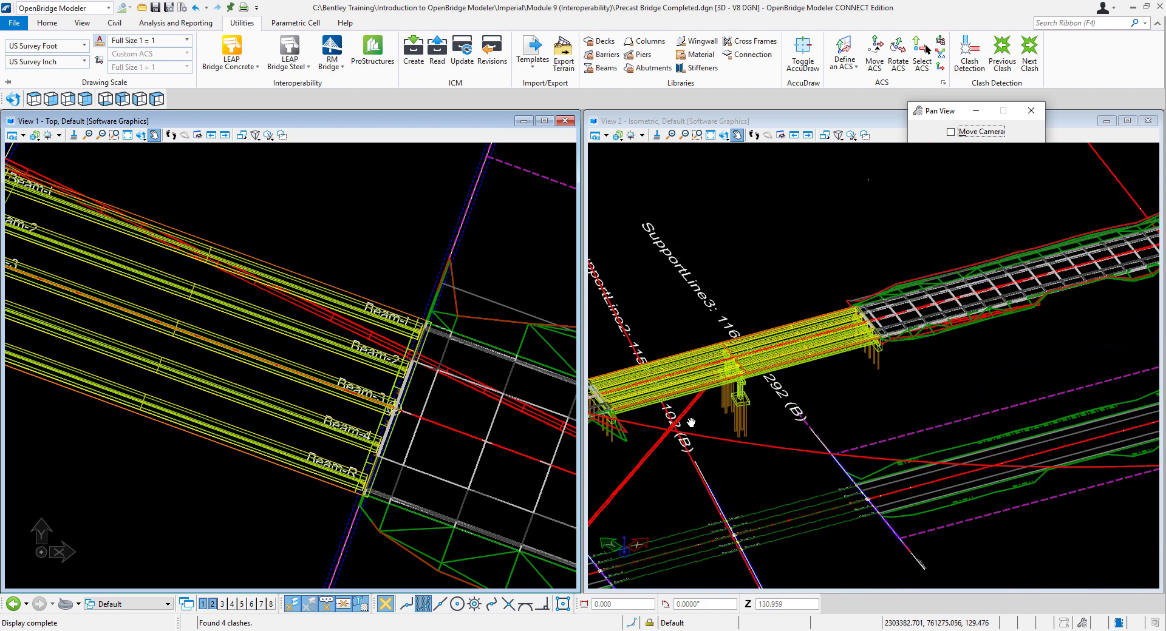